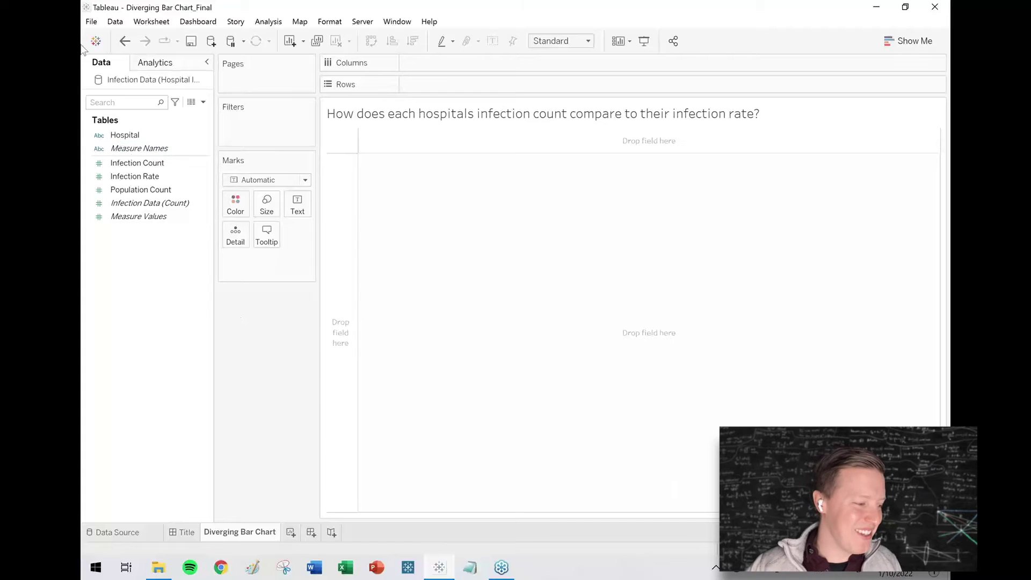
Put Hospital on Rows and locate the Infection Rate and Infection Count measures
left_click(124, 135)
left_click_drag(125, 137, 467, 87)
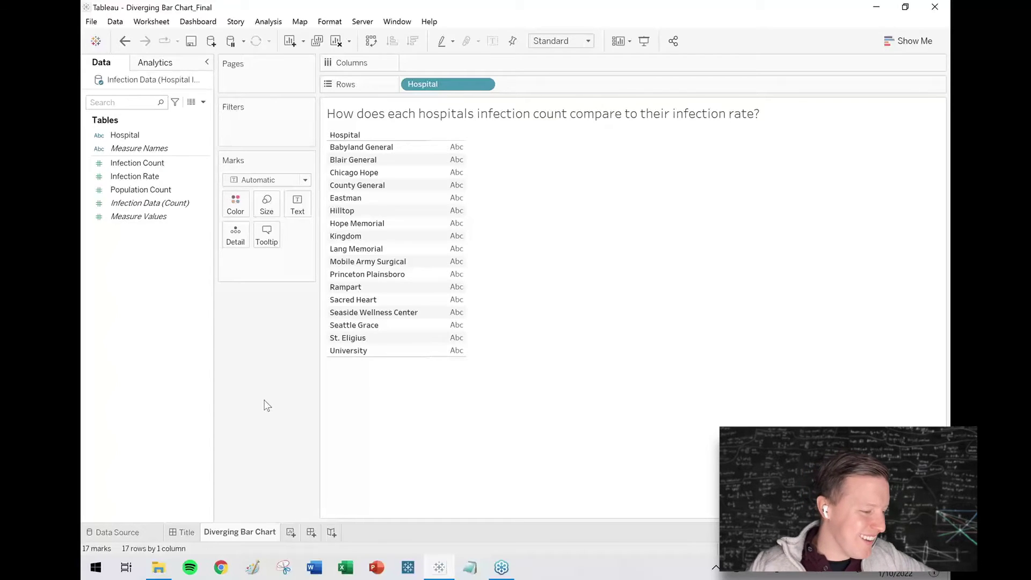
left_click(171, 190)
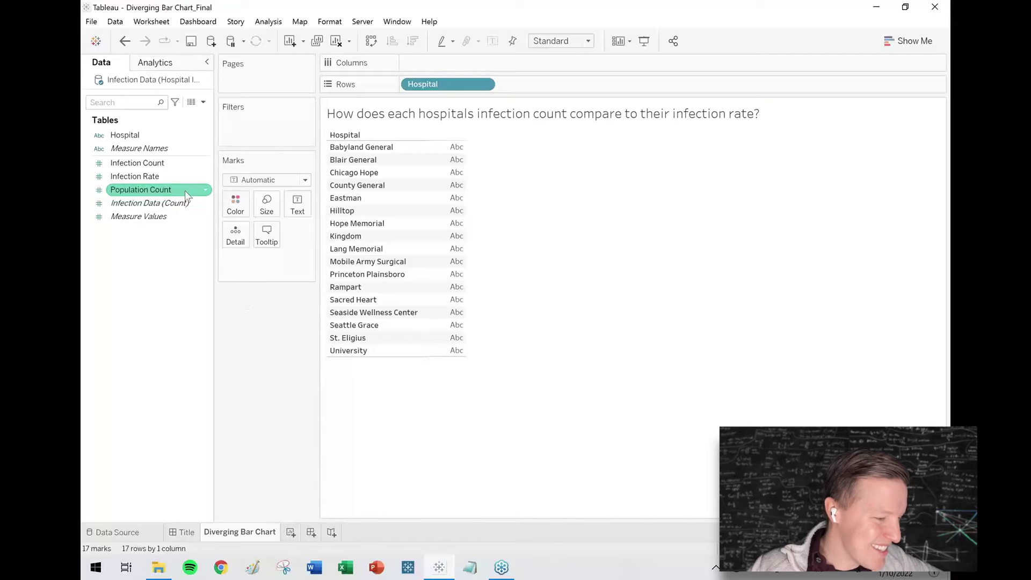
left_click(170, 183)
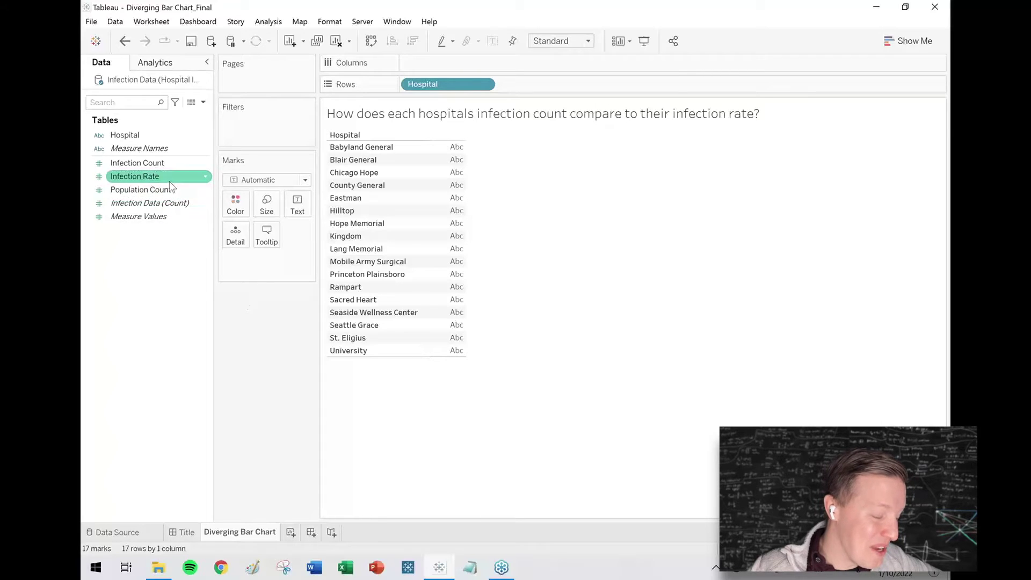
left_click(125, 165)
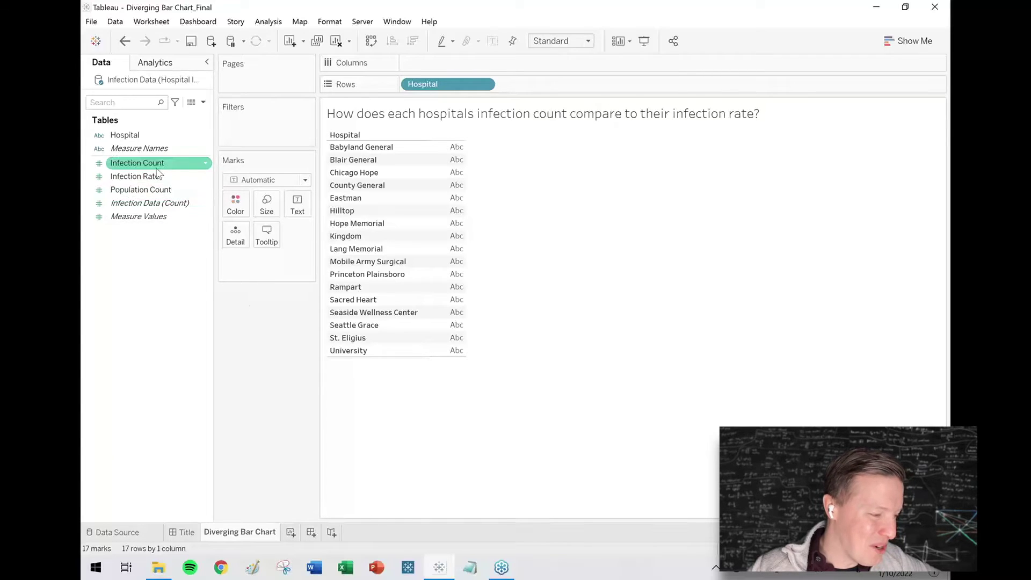
Add SUM(Infection Rate) and SUM(Infection Count) to Columns as side-by-side bar charts
left_click(126, 177)
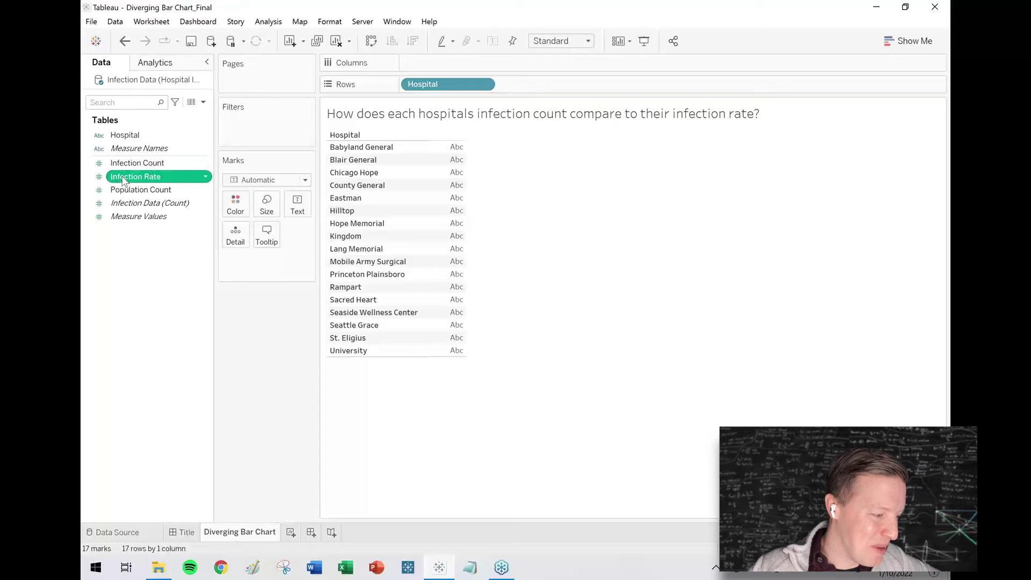
mouse_move(127, 178)
left_mouse_down()
mouse_move(178, 170)
mouse_move(441, 65)
left_mouse_up()
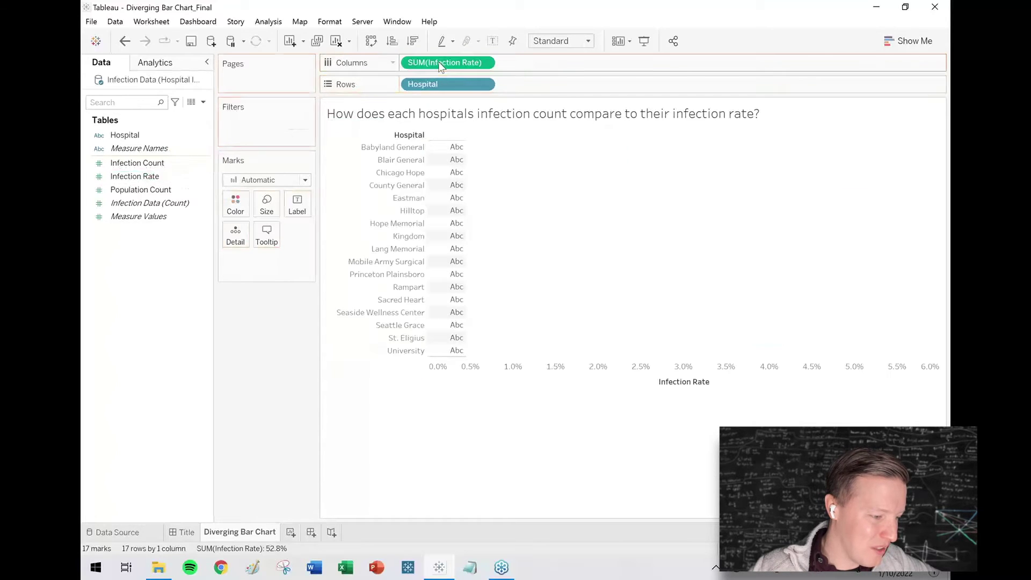
left_click(194, 165)
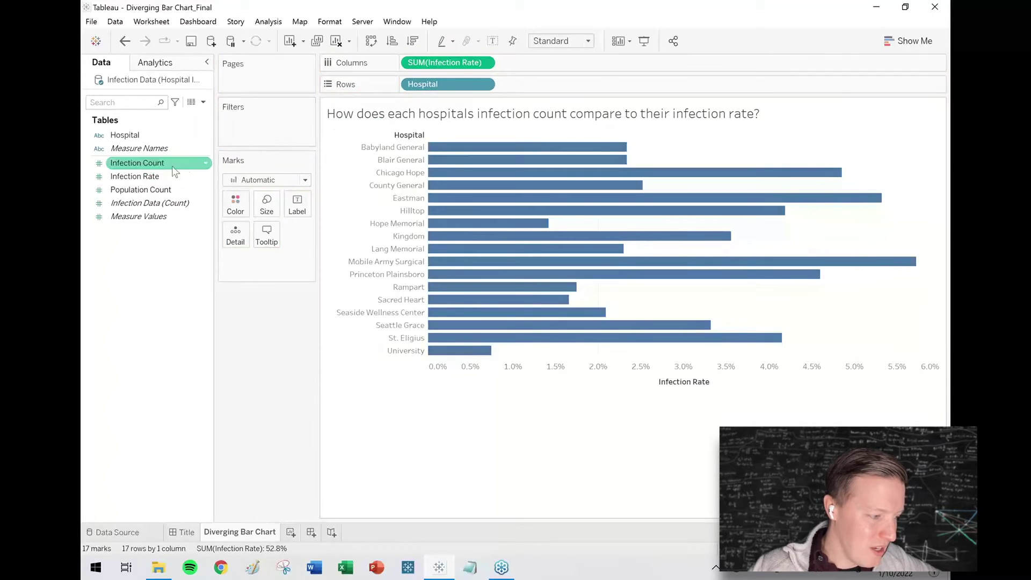
left_click_drag(135, 171, 547, 71)
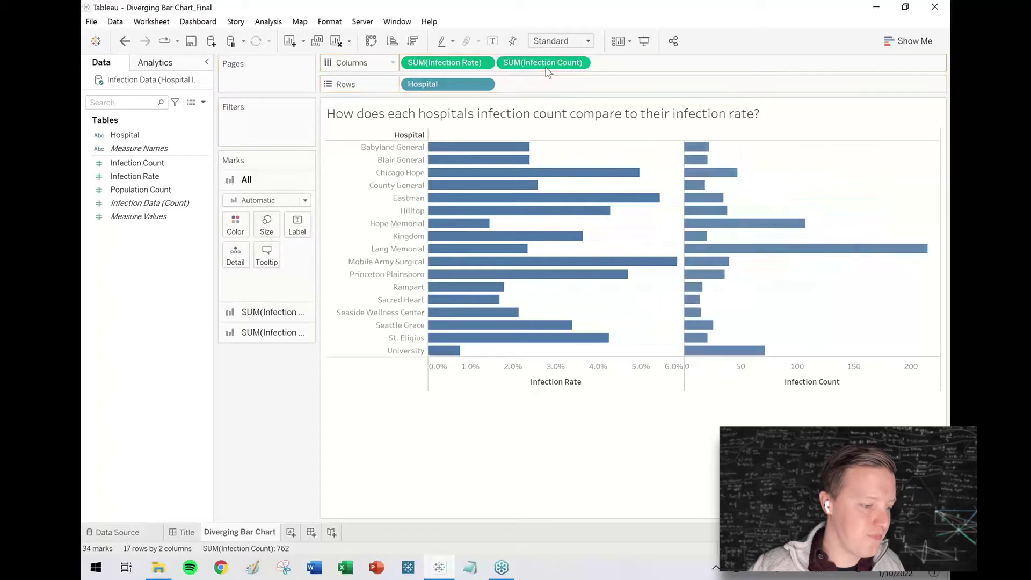
left_click(632, 367)
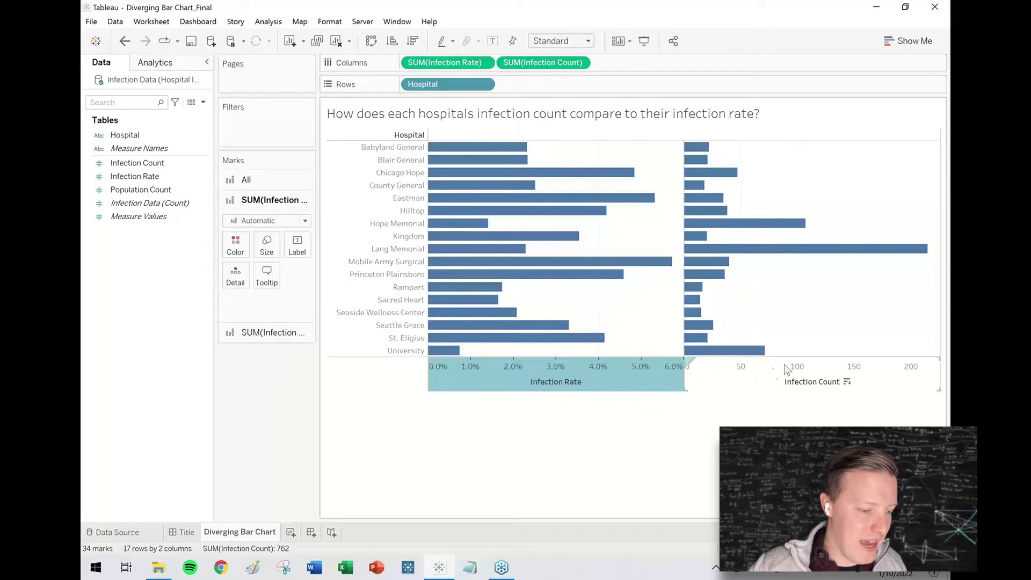
Sort hospitals descending by Infection Count using its axis sort icon, Lang Memorial on top
left_click(779, 378)
left_click(279, 432)
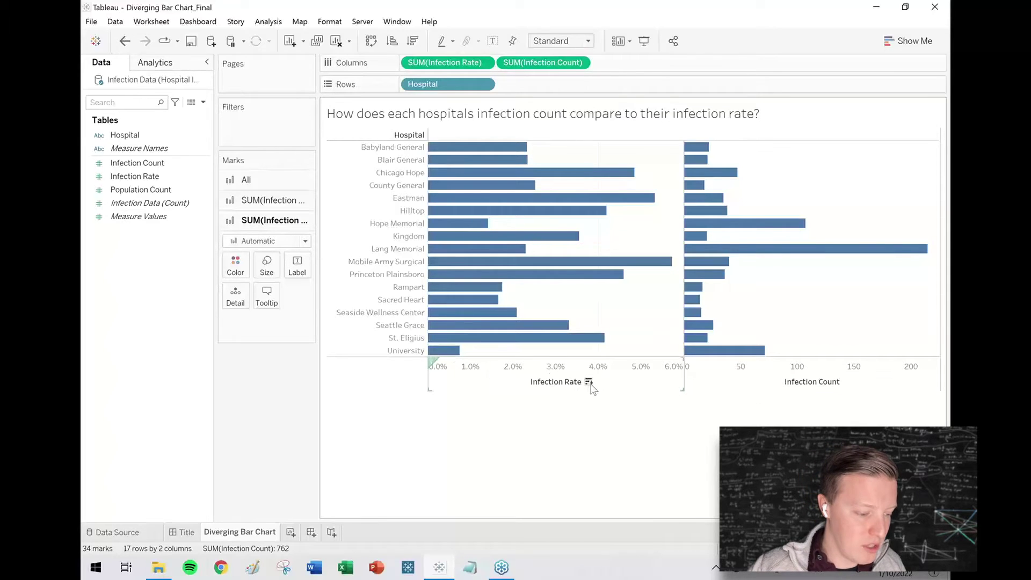
left_click(589, 381)
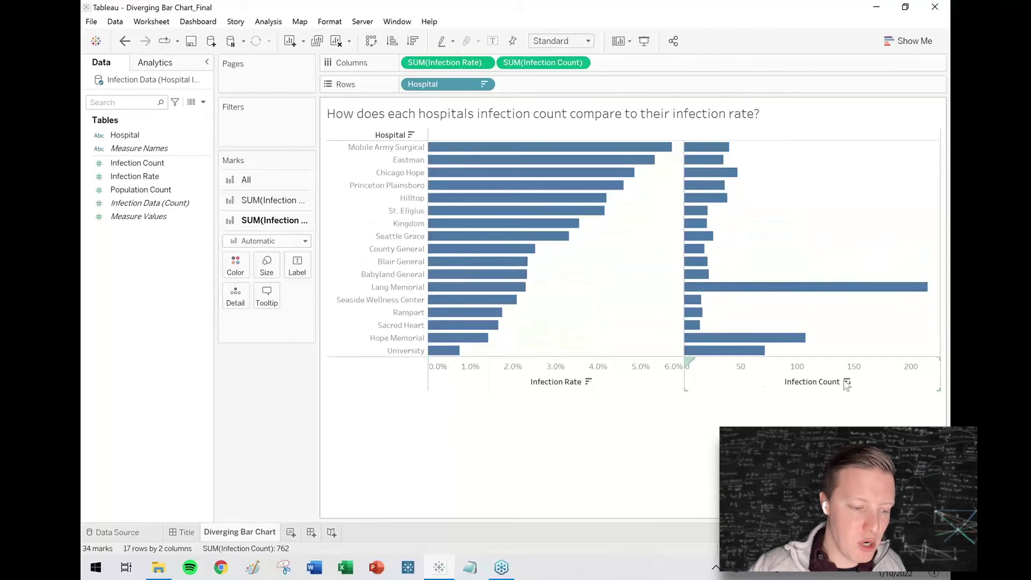
left_click(846, 382)
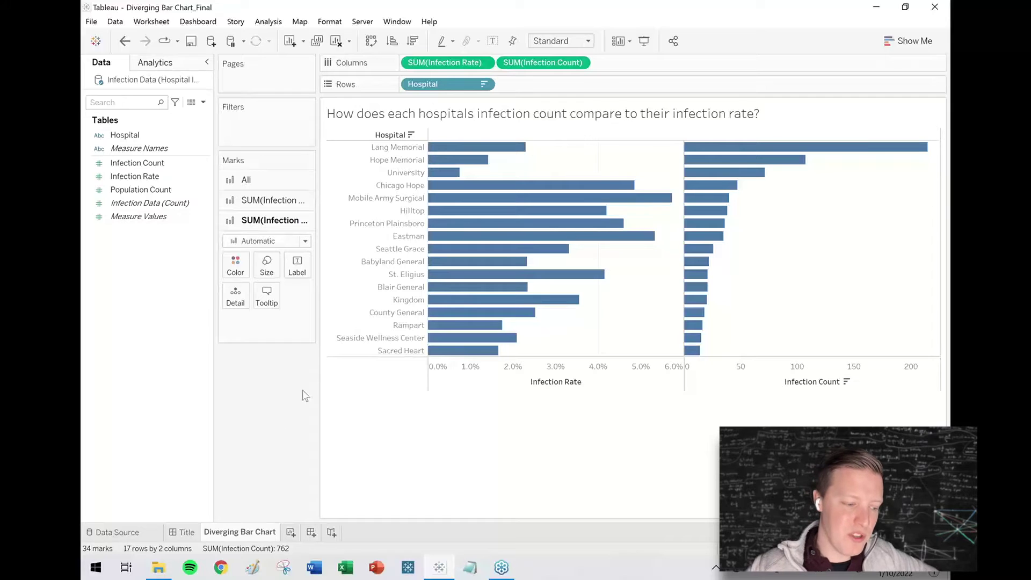
left_click(589, 382)
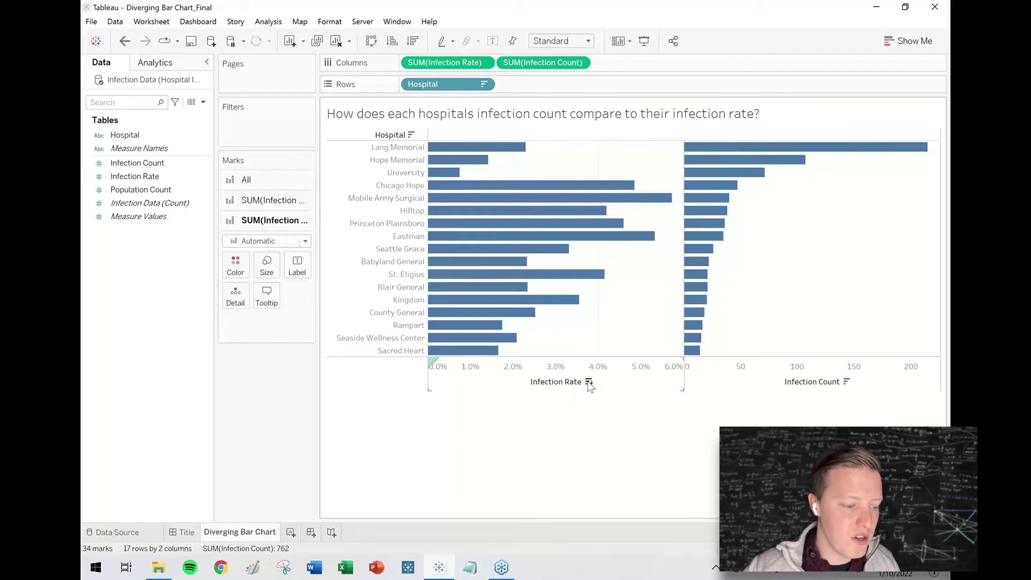
left_click(847, 382)
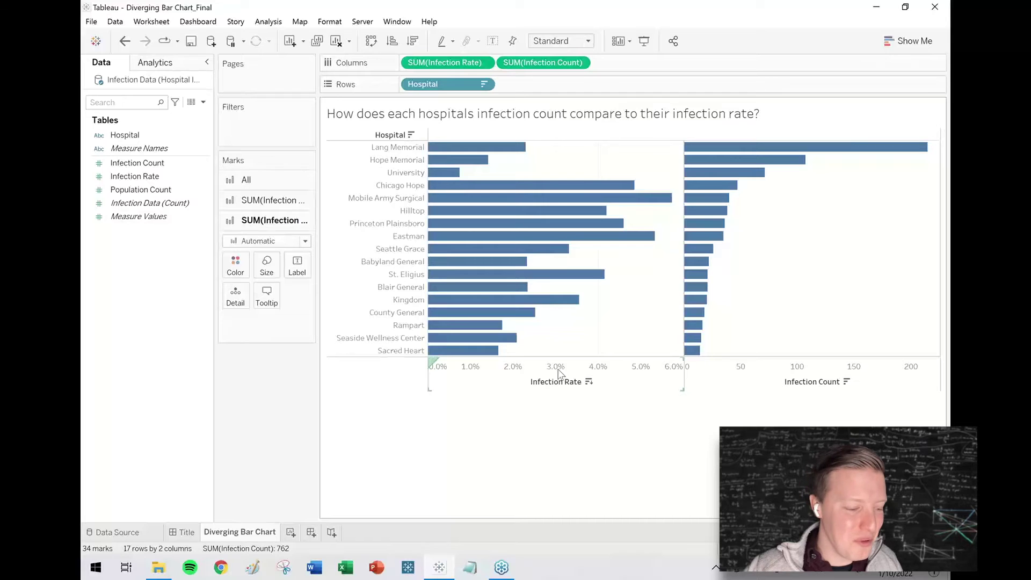
Tick Reversed in the Infection Rate Edit Axis scale settings so rate bars run leftward
right_click(559, 373)
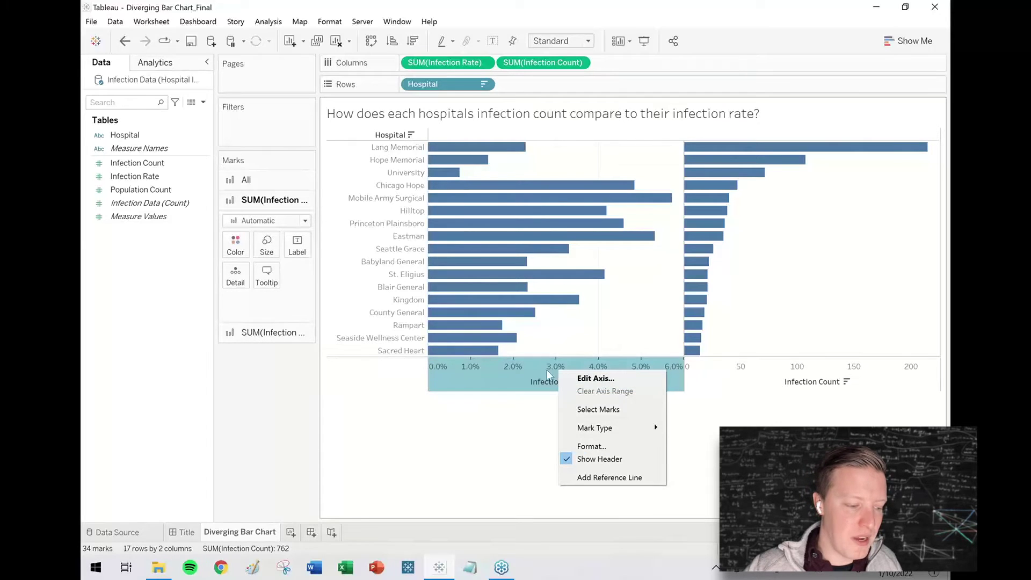
right_click(526, 378)
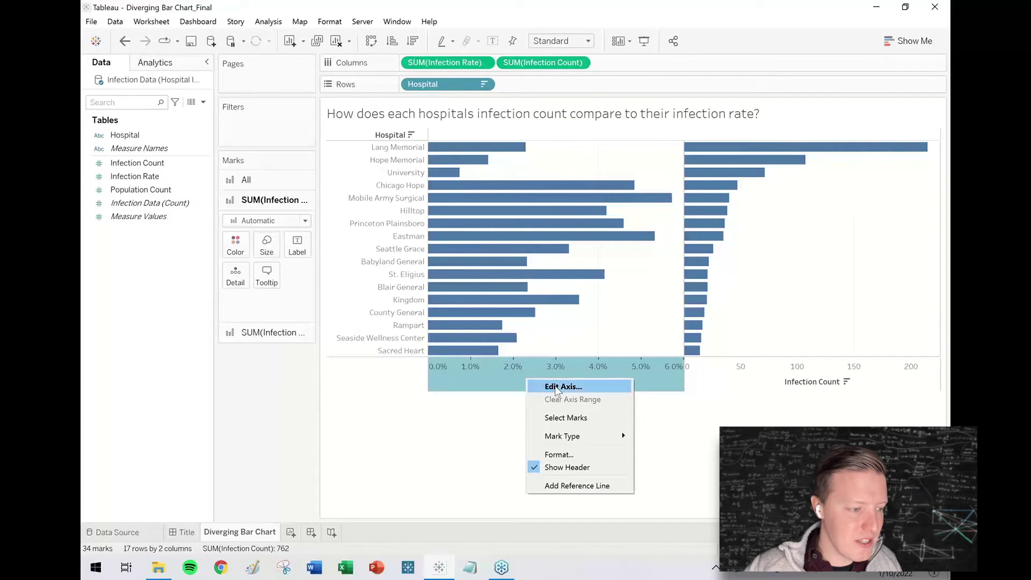
left_click(556, 388)
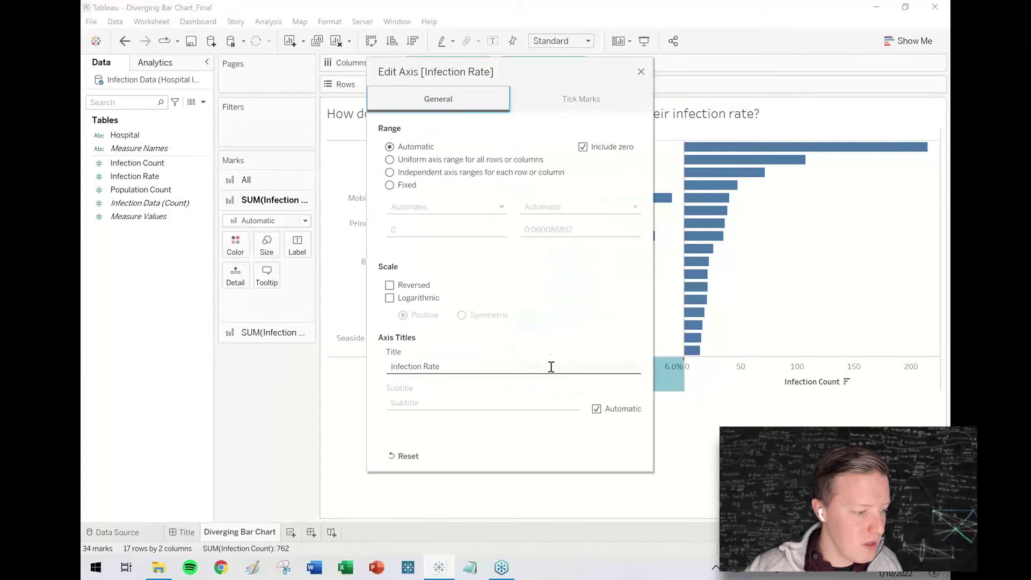
left_click(390, 285)
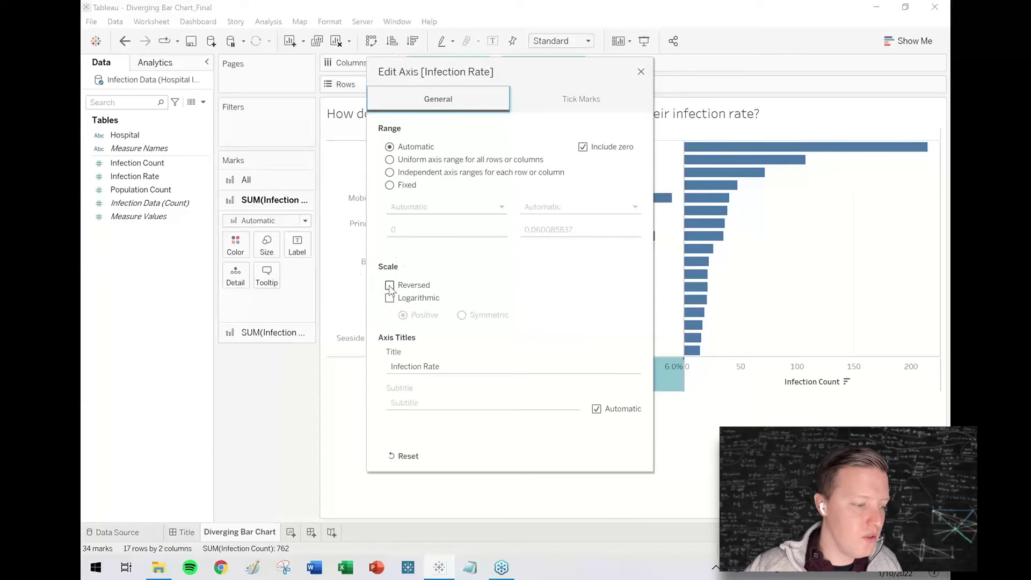
left_click(390, 285)
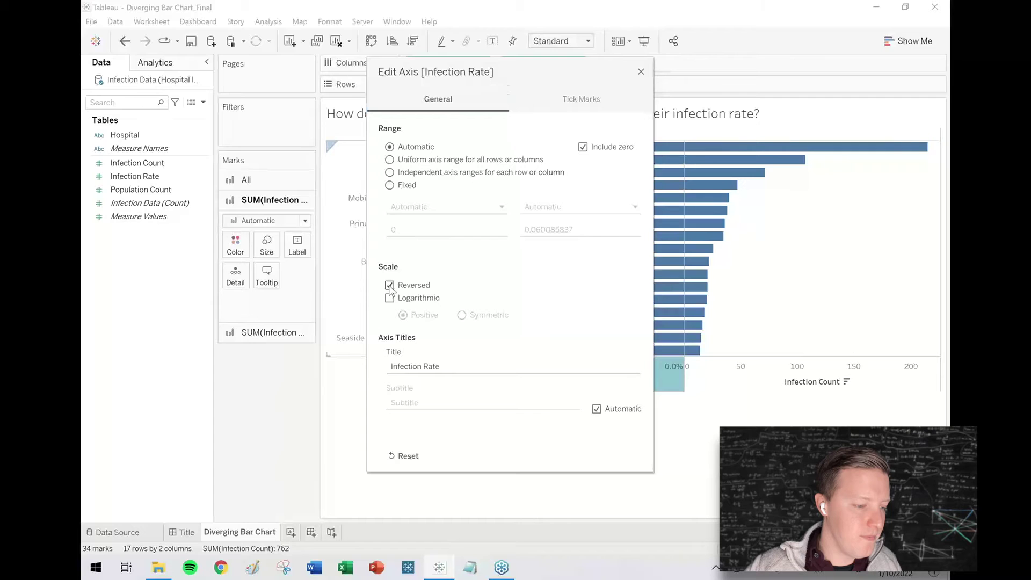
left_click_drag(524, 87, 840, 412)
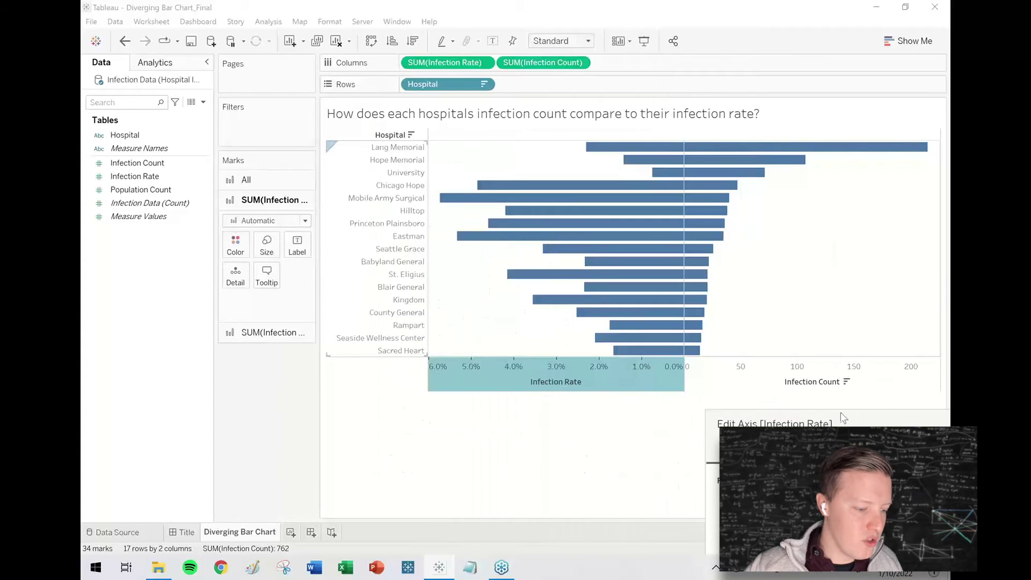
Close the Edit Axis dialog for Infection Rate
left_click_drag(683, 367, 728, 427)
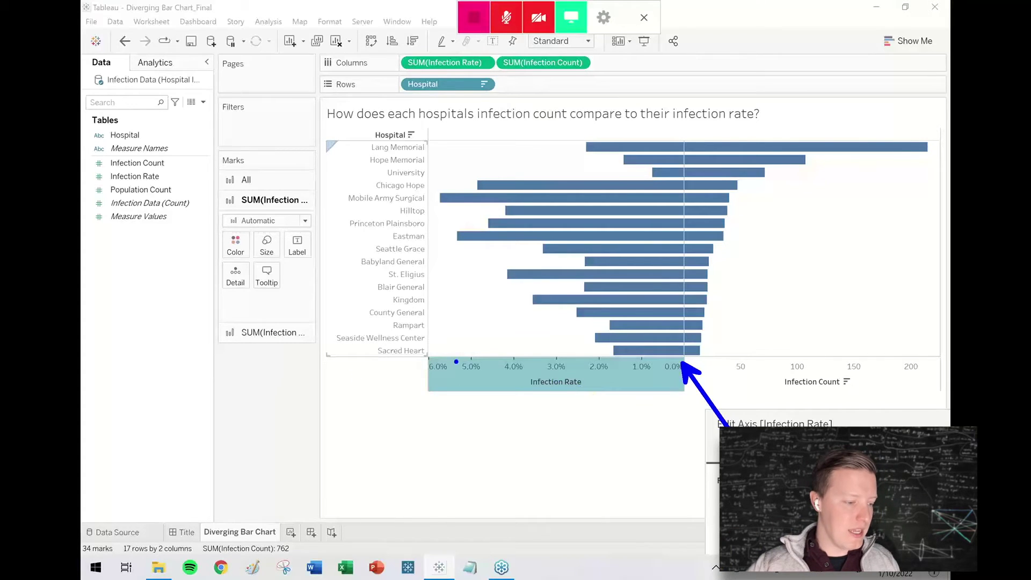
left_click_drag(433, 379, 395, 440)
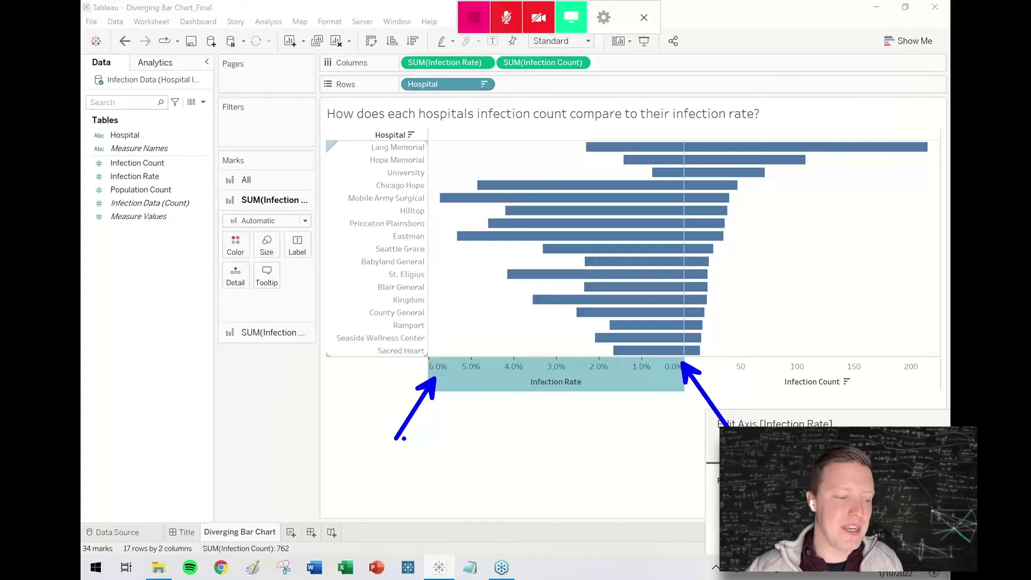
left_click_drag(983, 427, 736, 342)
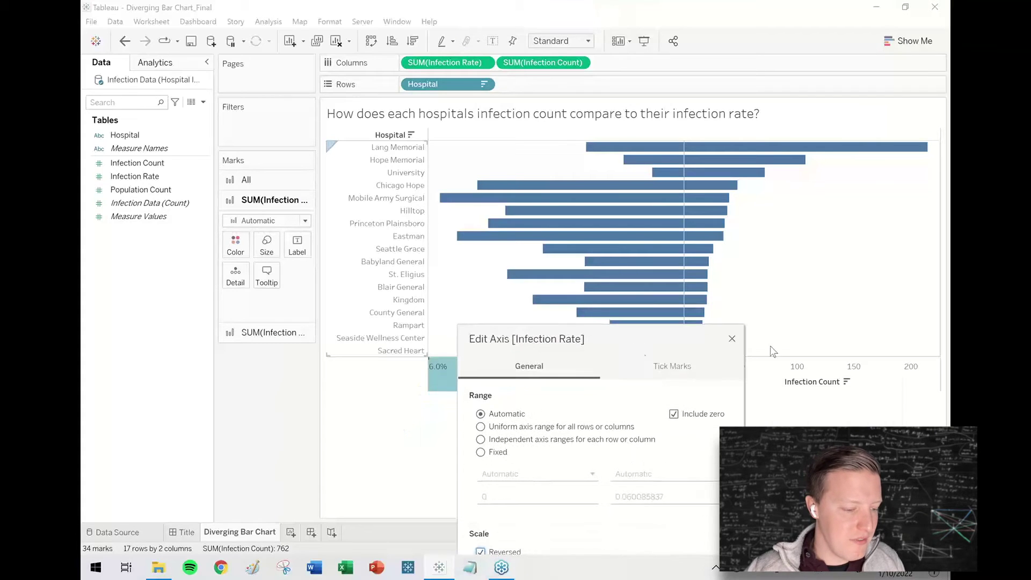
left_click(733, 341)
Colour the bars by Measure Names: orange Infection Rate, blue Infection Count, with legend
mouse_move(733, 184)
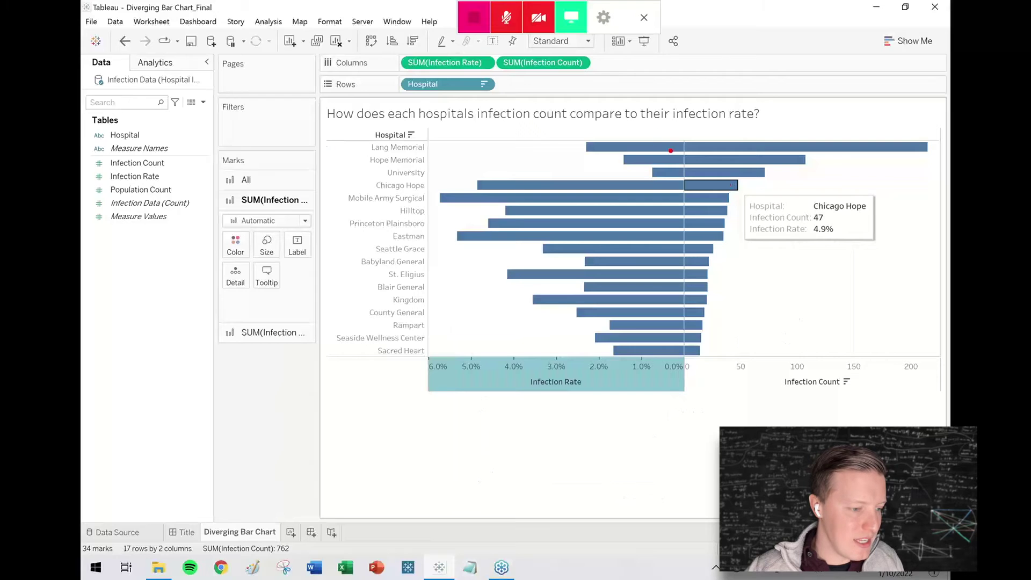
left_click_drag(651, 121, 651, 145)
left_click_drag(722, 104, 721, 146)
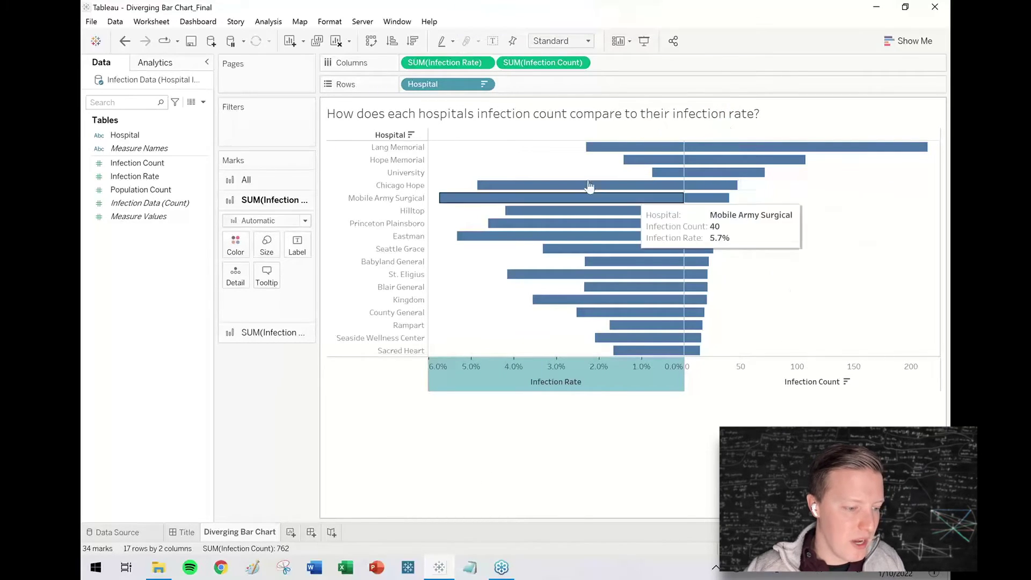
left_click(375, 148)
left_click(375, 149)
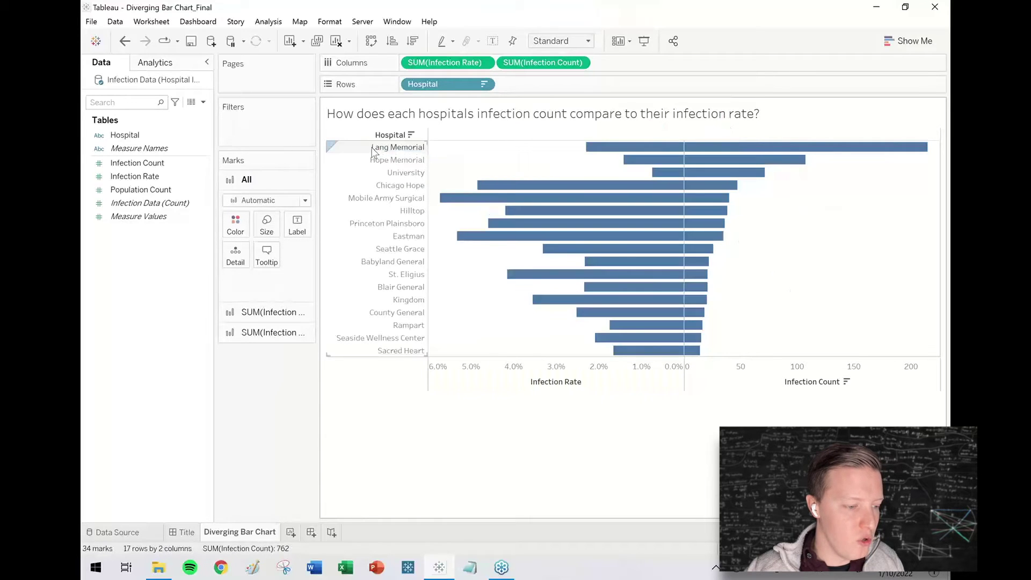
mouse_move(754, 152)
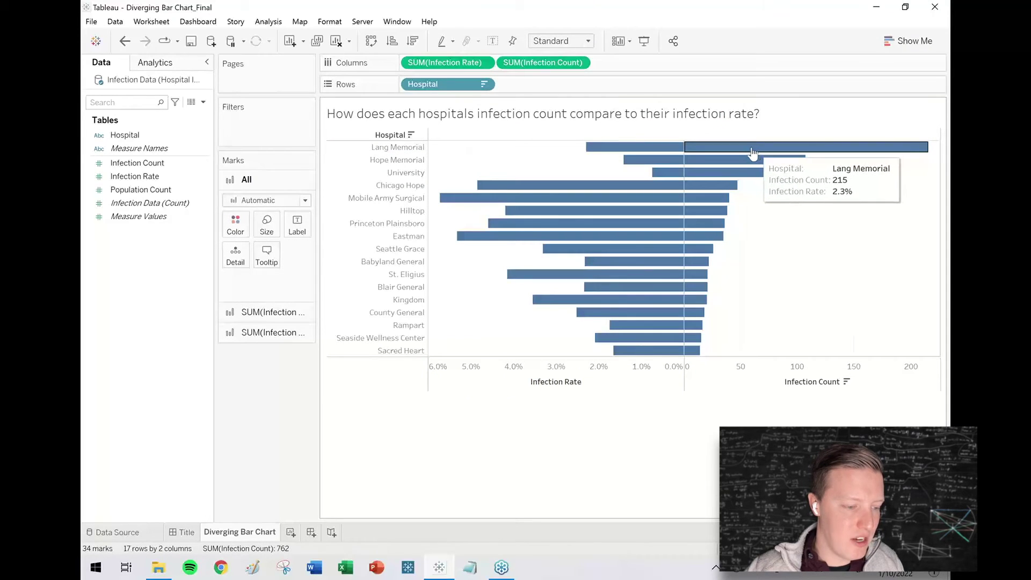
mouse_move(658, 154)
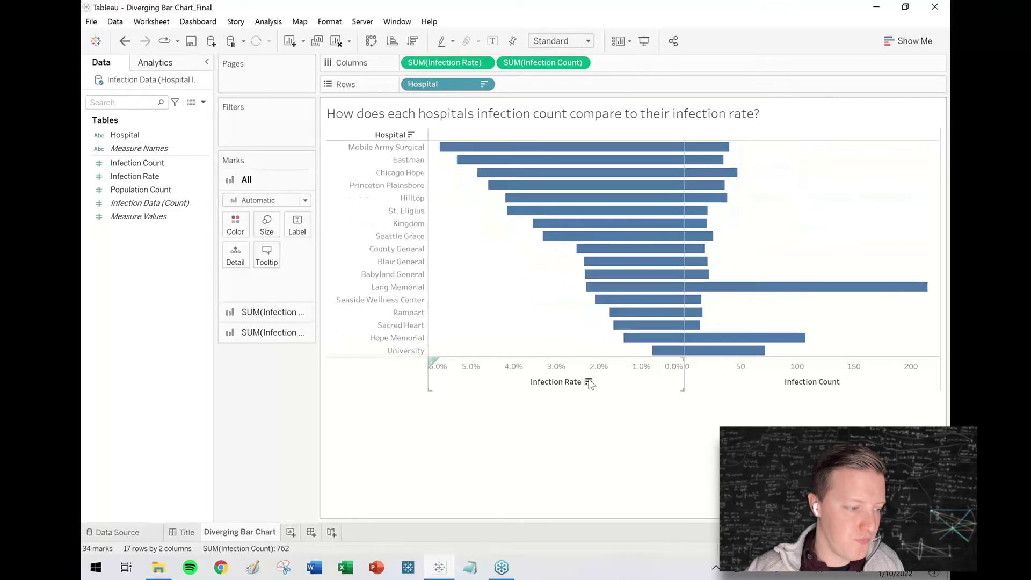
mouse_move(523, 153)
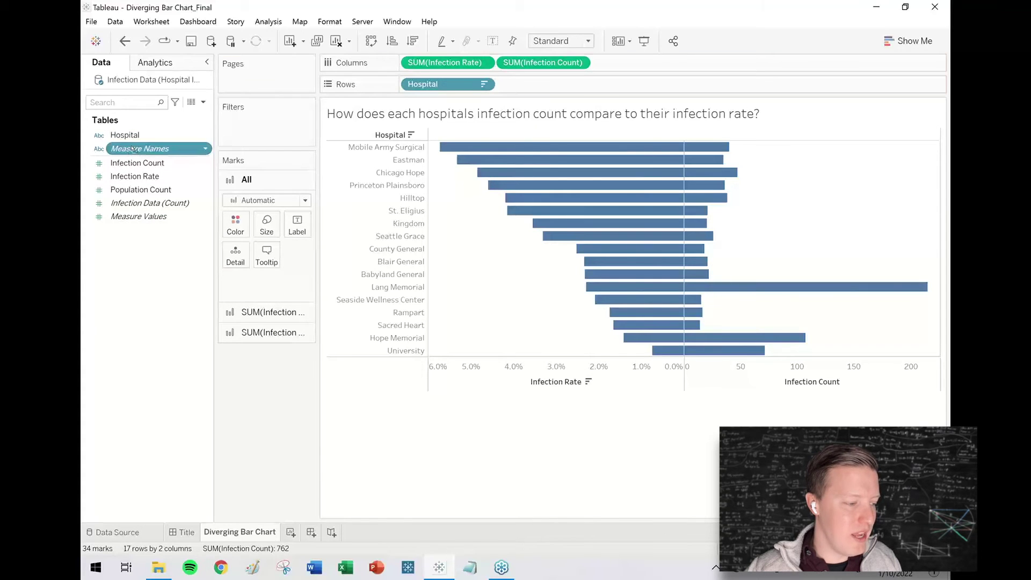
left_click_drag(128, 149, 239, 225)
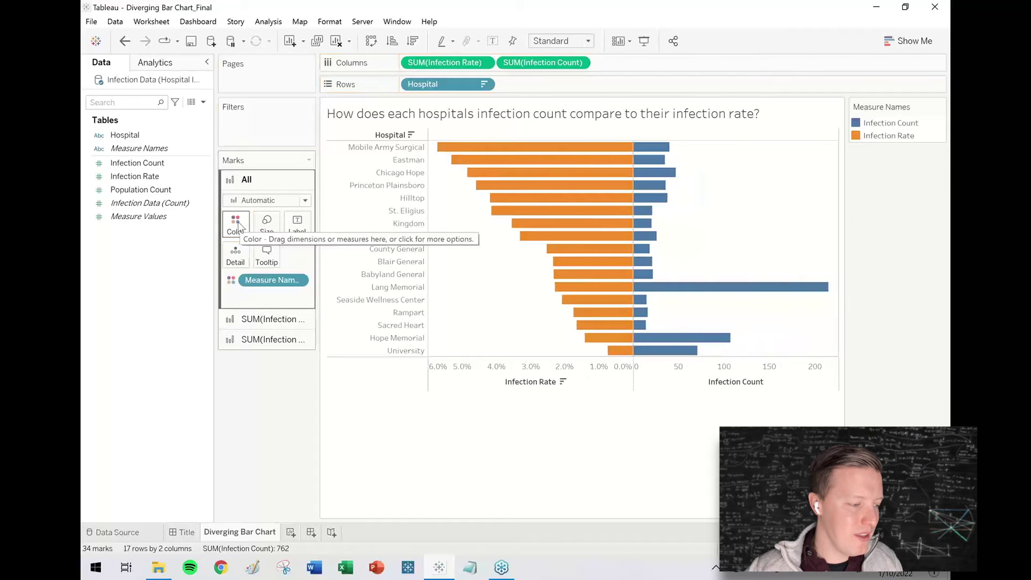
Open the Color options on the All marks card covering both measures
left_click(236, 320)
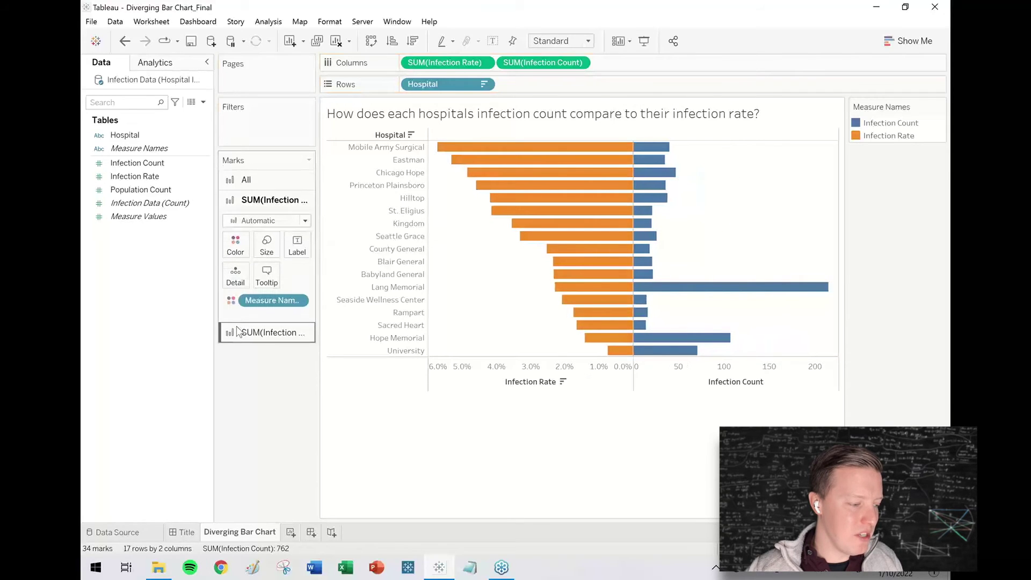
left_click(246, 180)
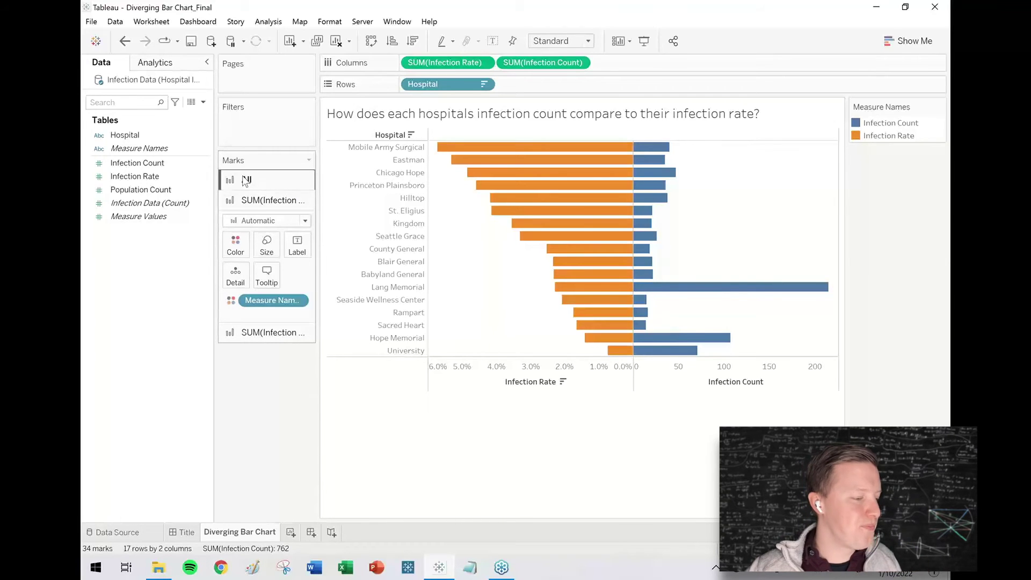
left_click(235, 226)
Use Tableau 20 colours: Infection Count blue, Infection Rate grey; re-sort by Infection Count descending
left_click(284, 271)
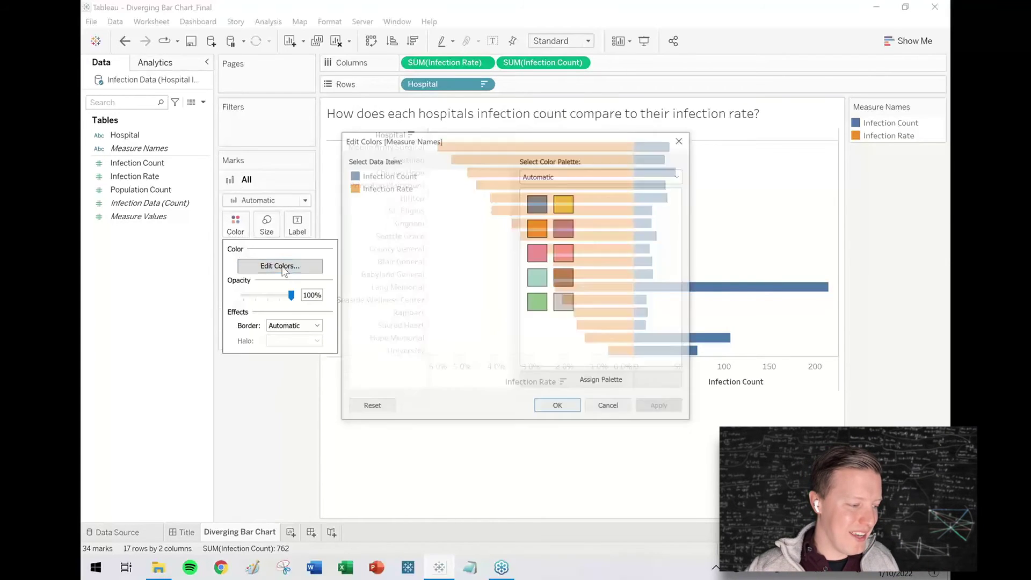
left_click(543, 176)
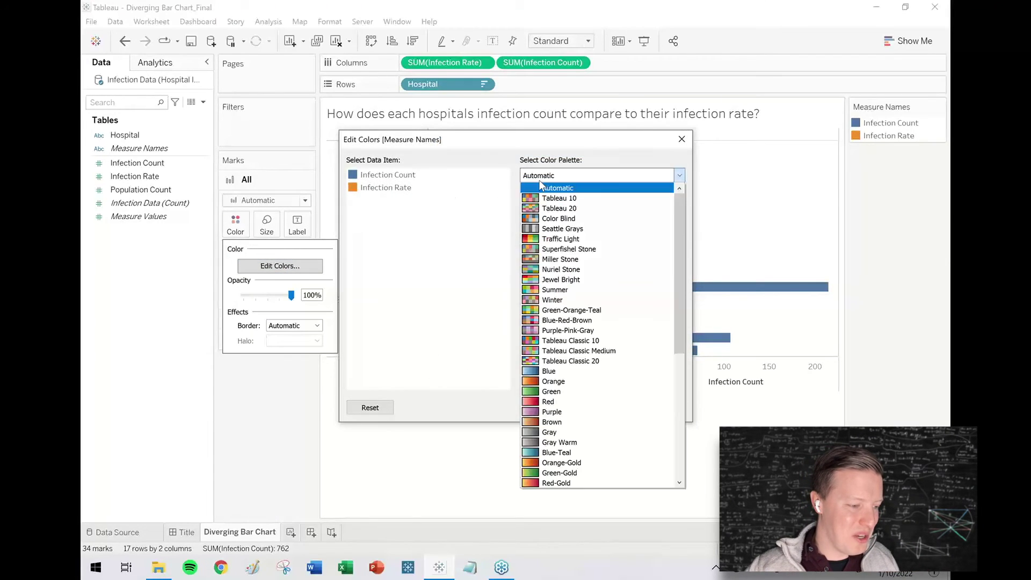
left_click(547, 210)
left_click(385, 177)
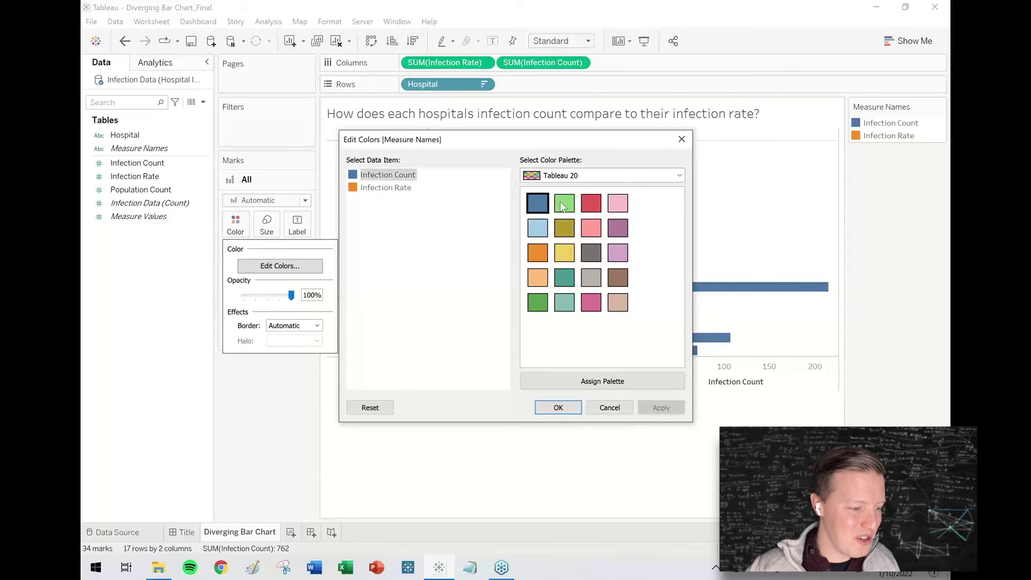
left_click(539, 207)
left_click(400, 189)
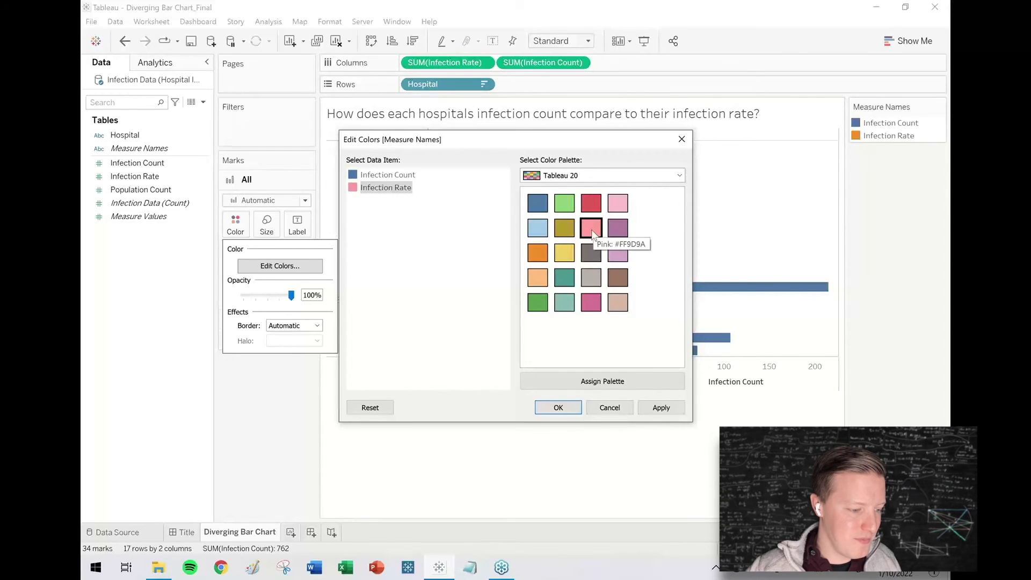
left_click(600, 281)
left_click(660, 408)
left_click(557, 407)
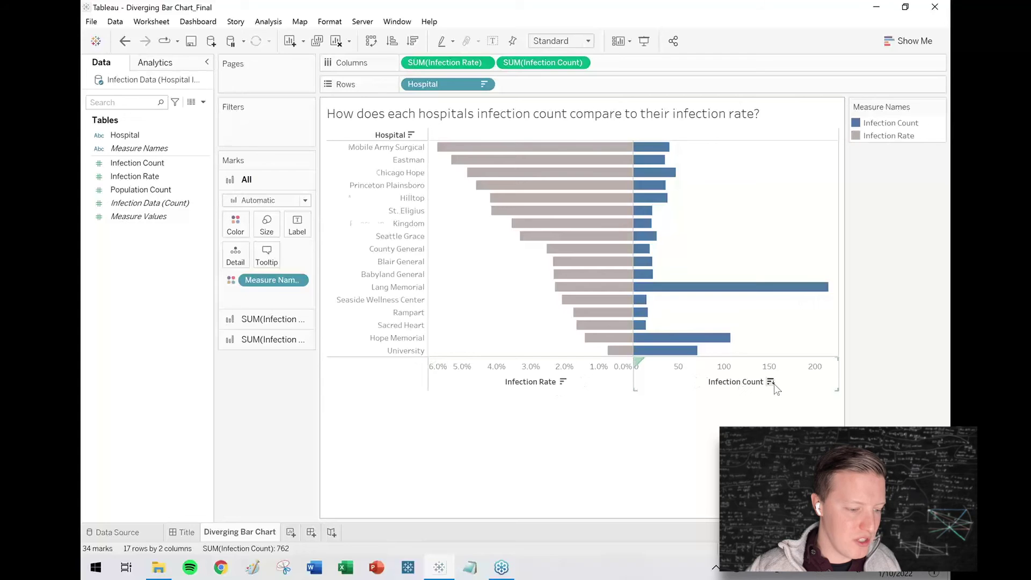
left_click(771, 382)
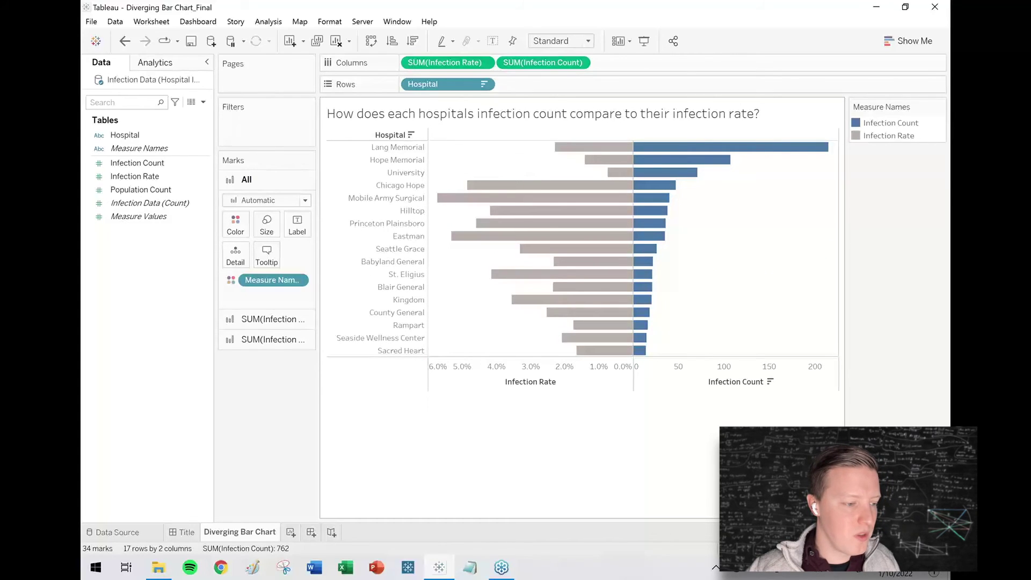
double_click(564, 115)
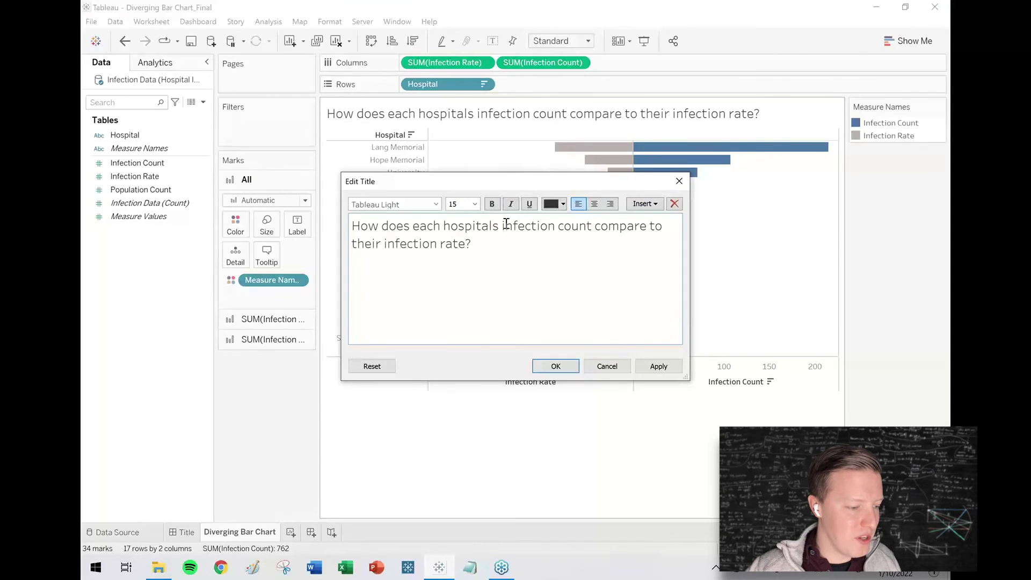
Swap 'count' and 'rate' in the title so it asks about infection rate versus count
left_click_drag(502, 226, 592, 233)
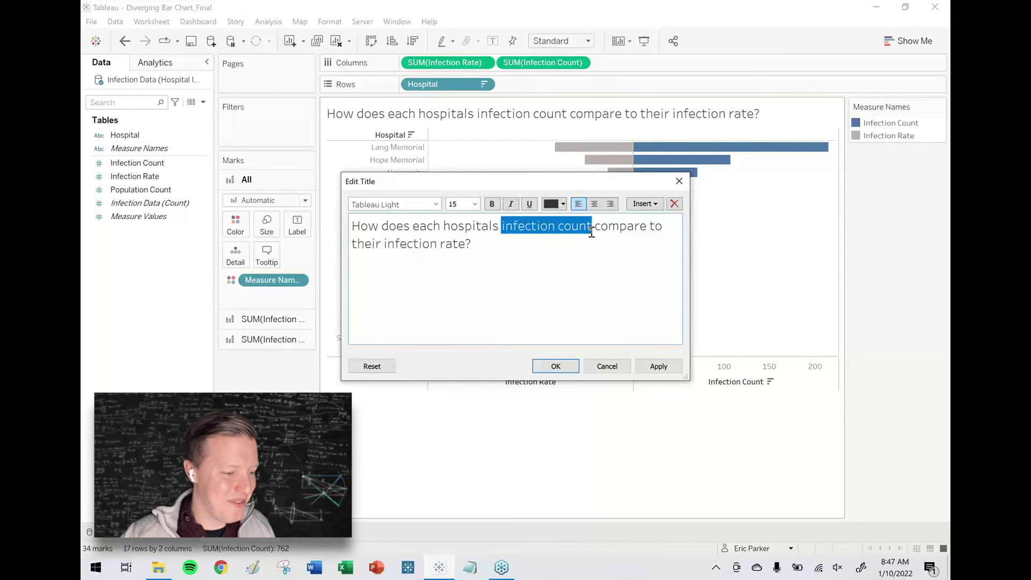
left_click(587, 256)
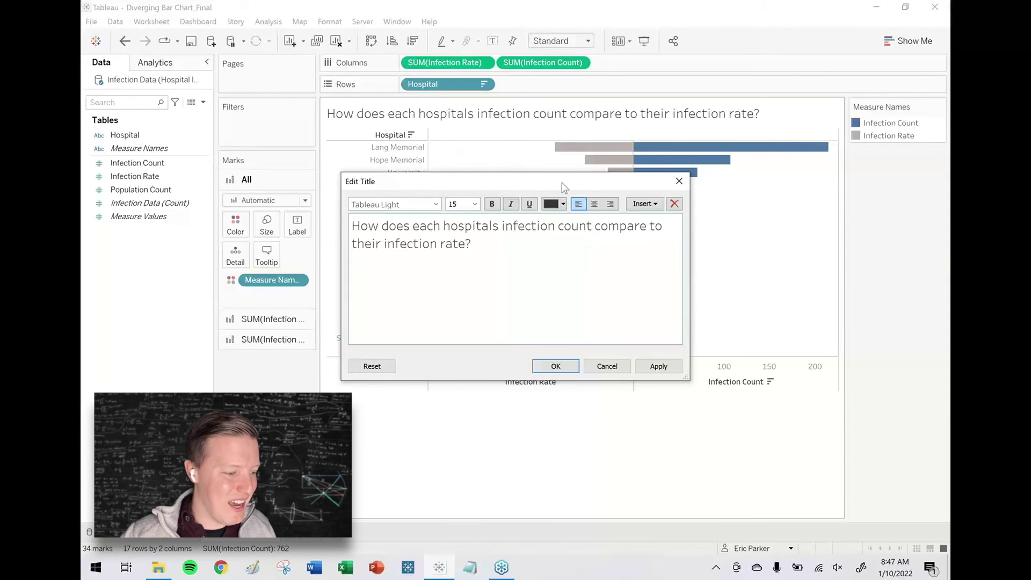
left_click_drag(564, 187, 667, 416)
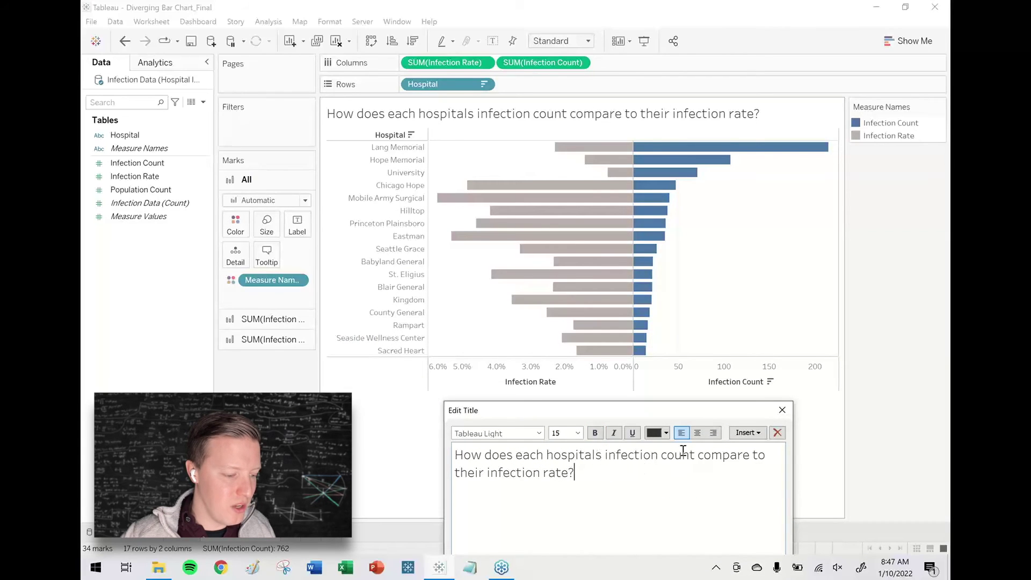
left_click_drag(664, 456, 697, 454)
type("rate")
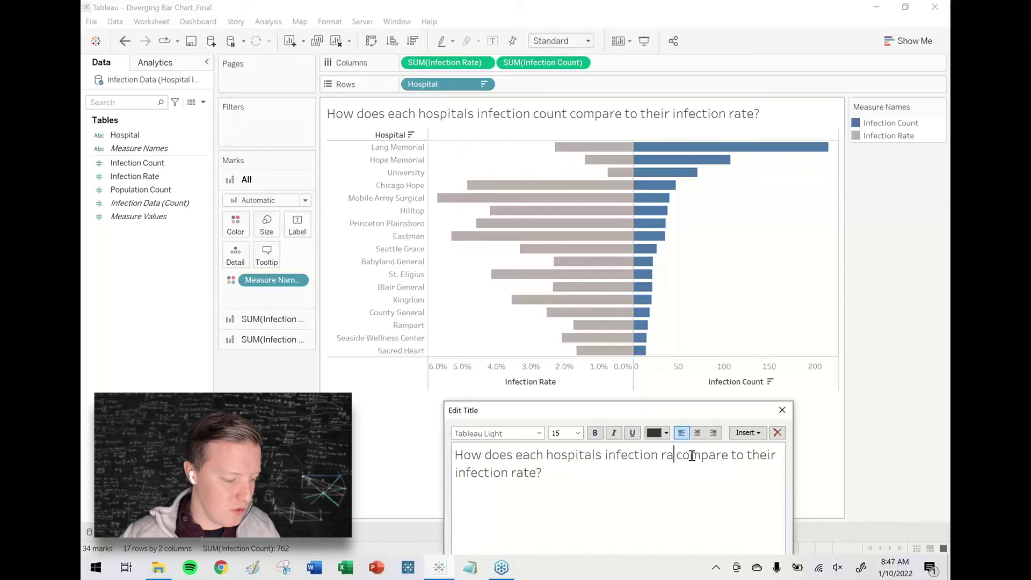
left_click_drag(568, 473, 543, 473)
type("coun")
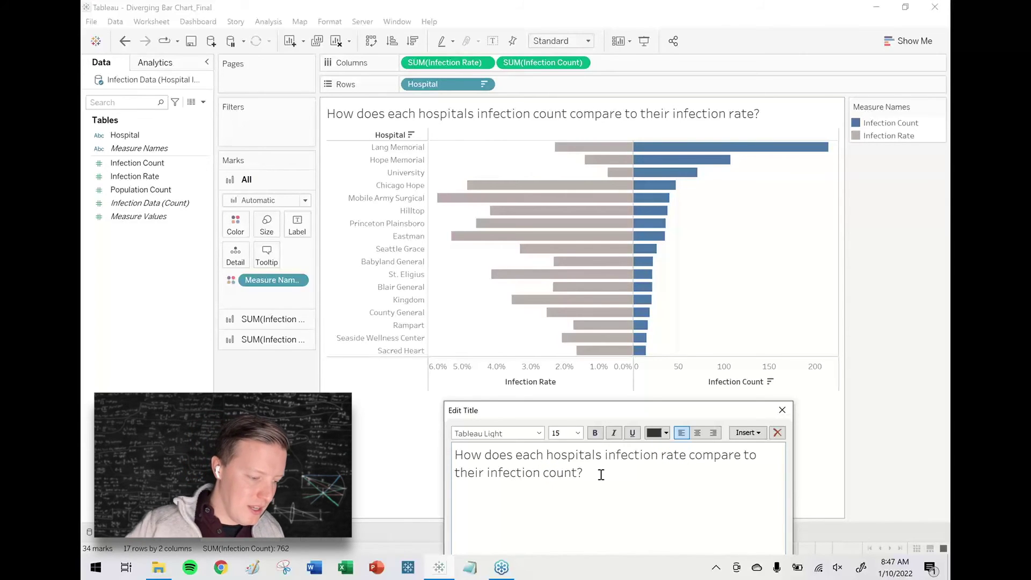
Make the phrase 'infection count' bold and blue
left_click(489, 471, "shift")
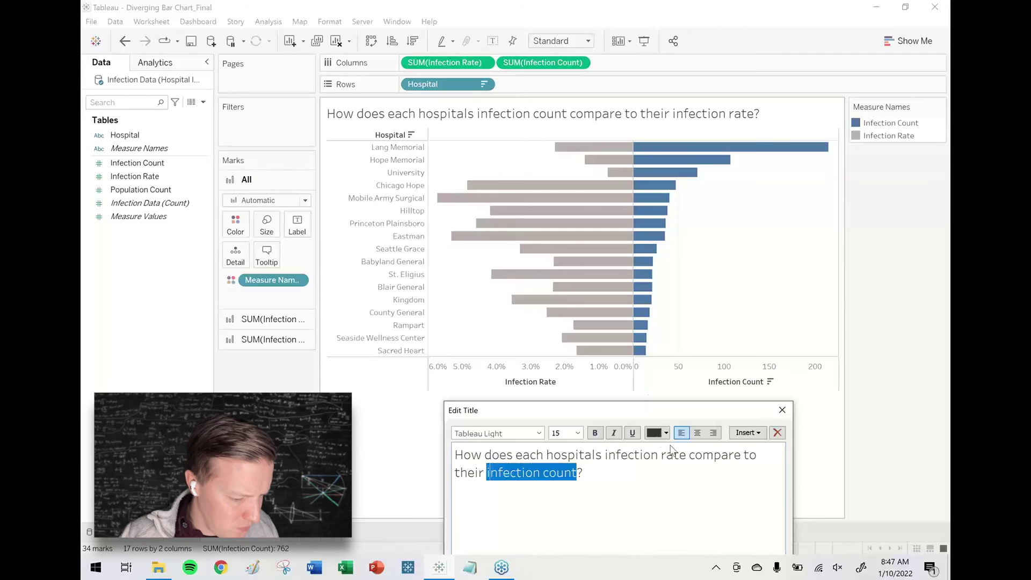
left_click(665, 433)
left_click(724, 447)
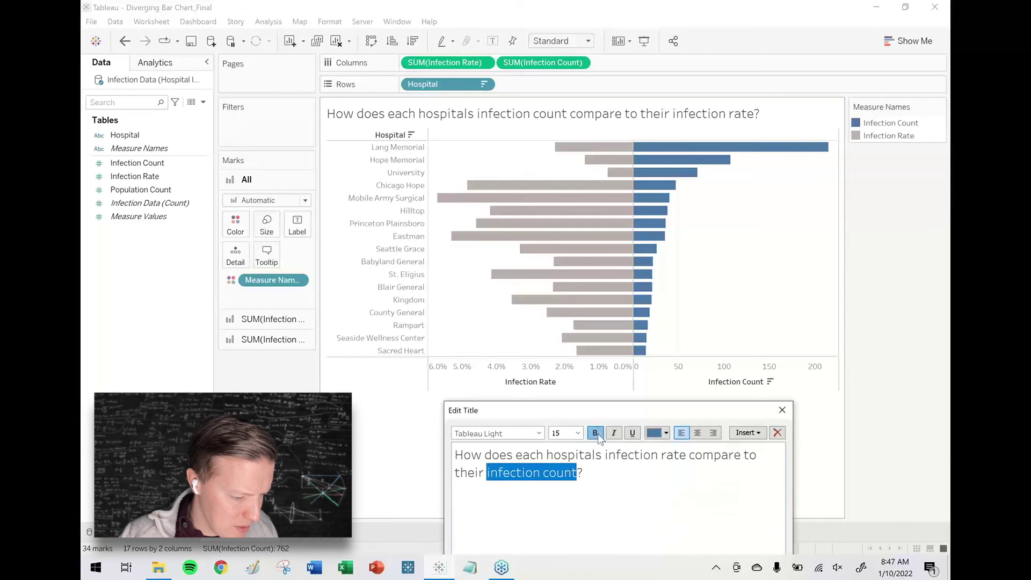
left_click(604, 457)
Make the phrase 'infection rate' bold light grey and apply the edited title
left_click_drag(606, 457, 689, 456)
left_click(662, 434)
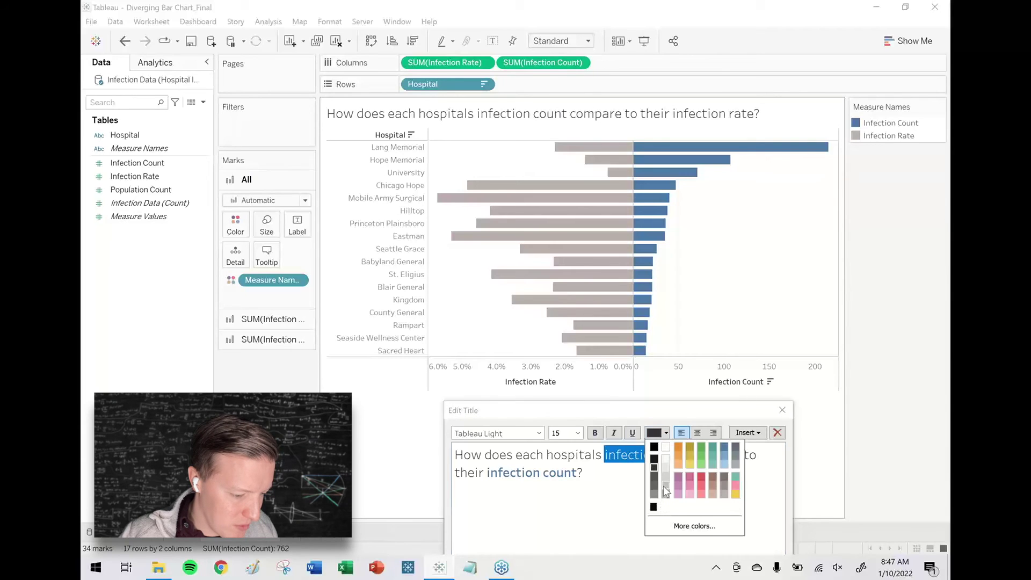
left_click(664, 485)
key("ctrl+b")
left_click(662, 433)
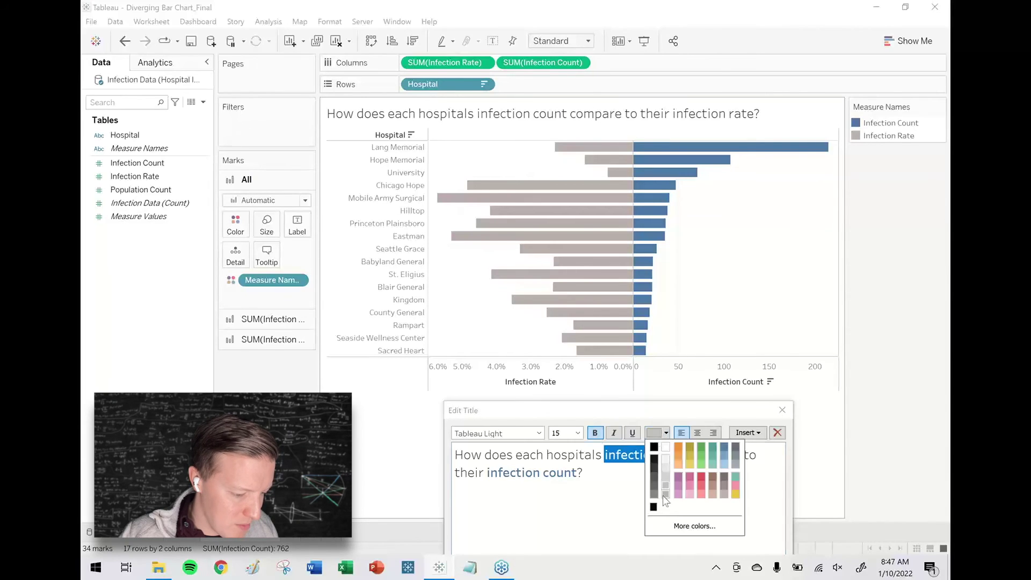
left_click(591, 494)
left_click_drag(657, 408, 569, 269)
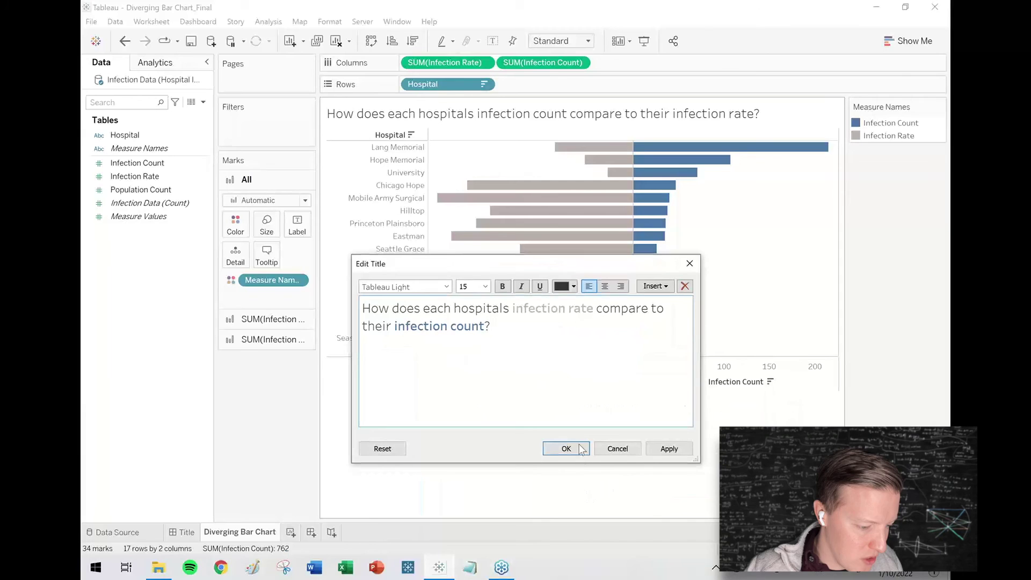
left_click(571, 455)
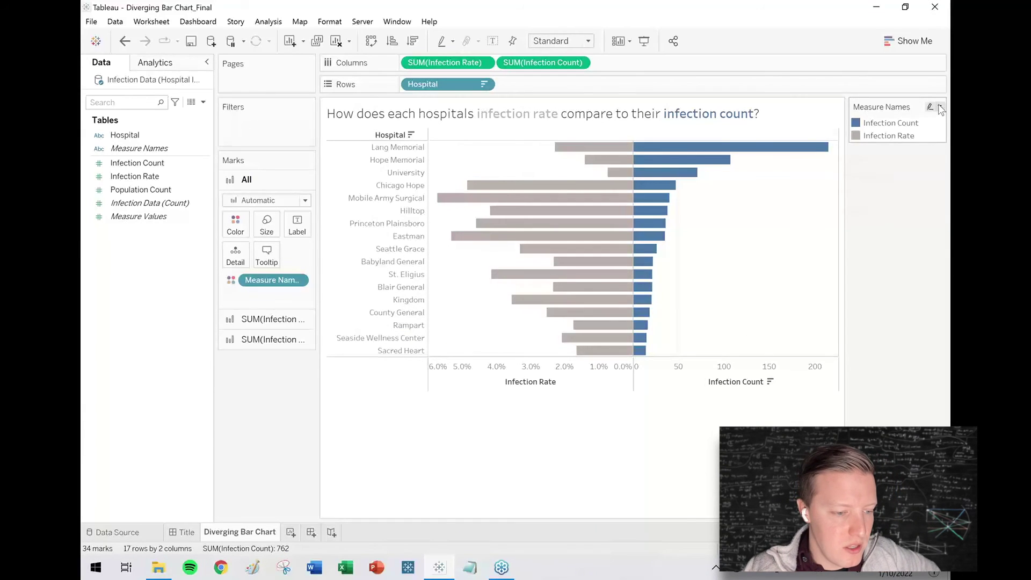
left_click(939, 107)
Hide the Measure Names legend card and sort by Infection Rate descending, Mobile Army Surgical first
left_click(873, 209)
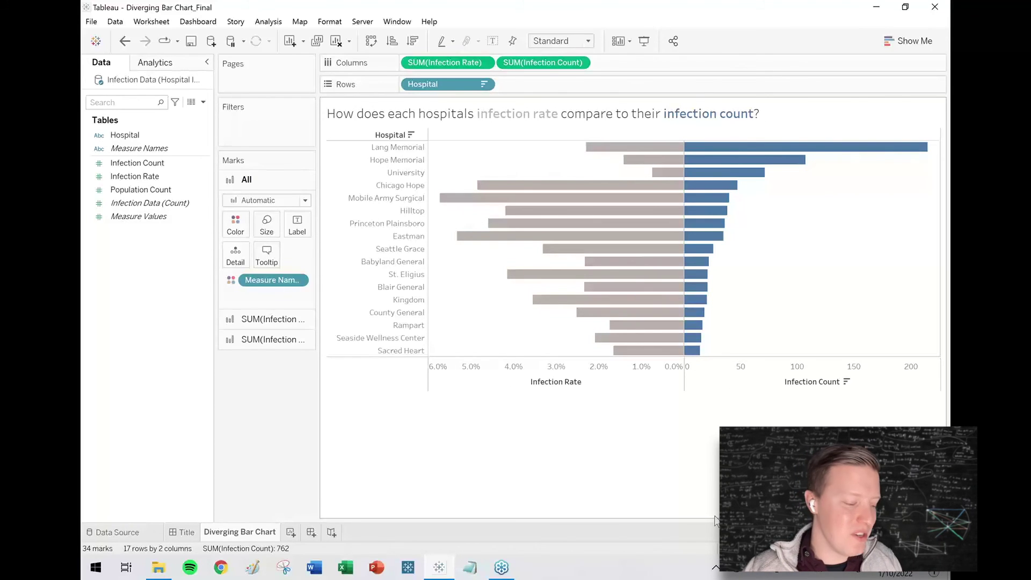
left_click_drag(622, 377, 629, 458)
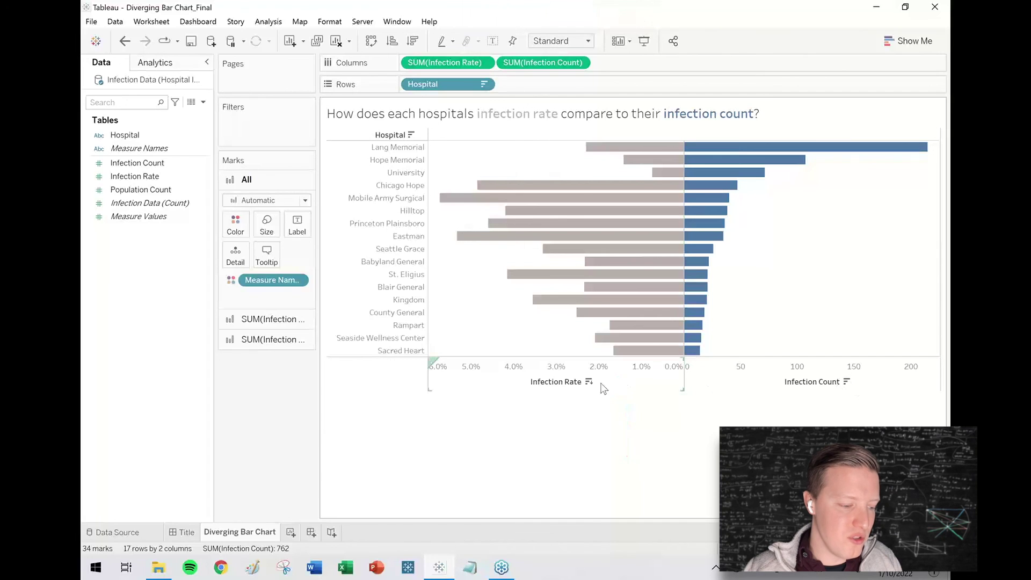
left_click(590, 381)
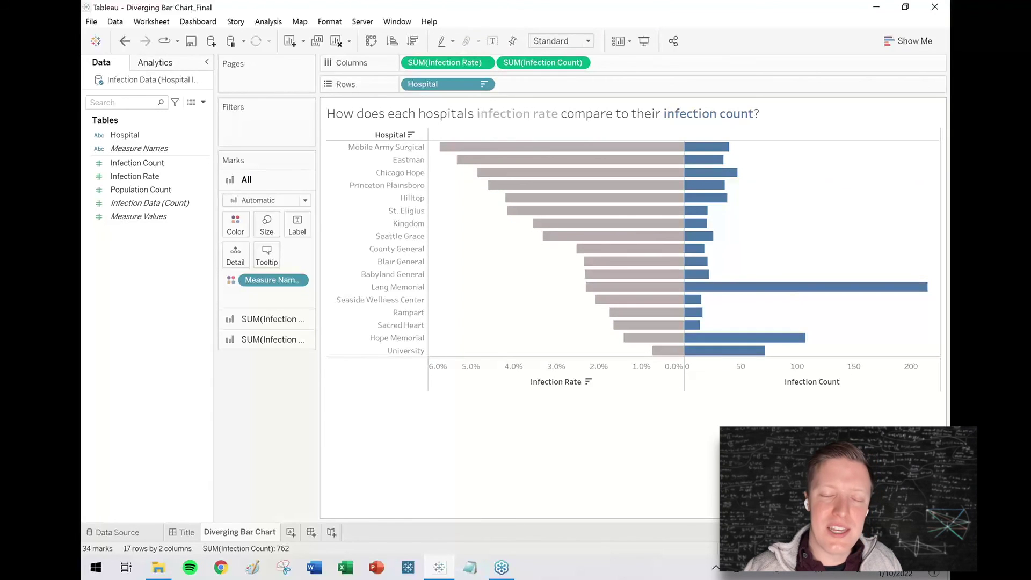